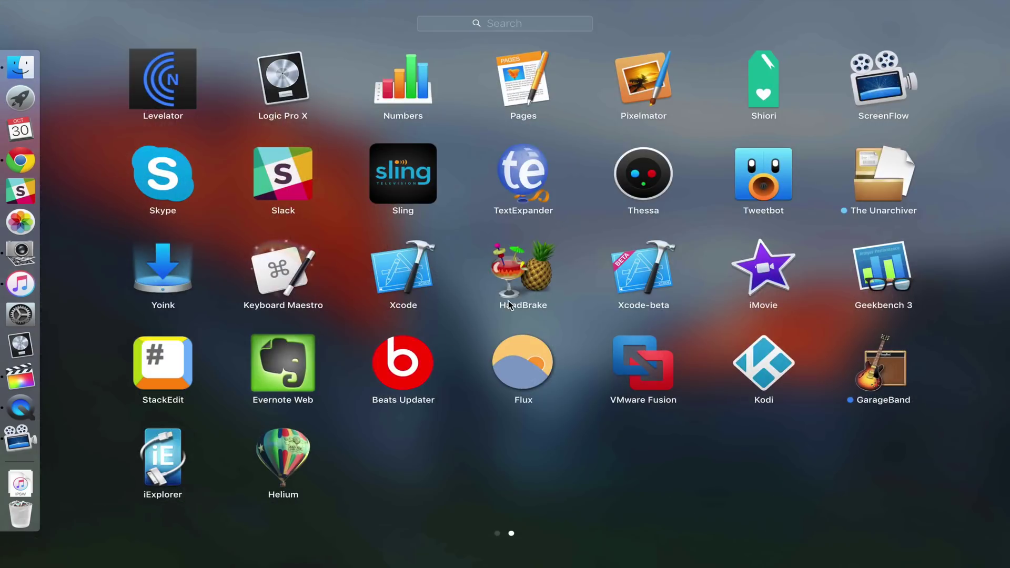
Launch Xcode and bring up the Devices window from the Window menu
click(405, 274)
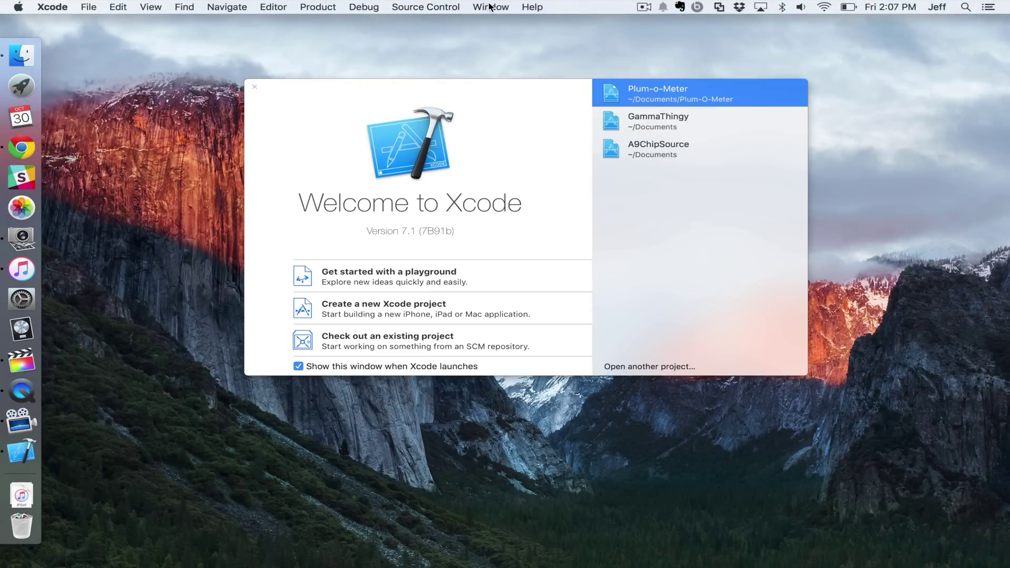
click(491, 10)
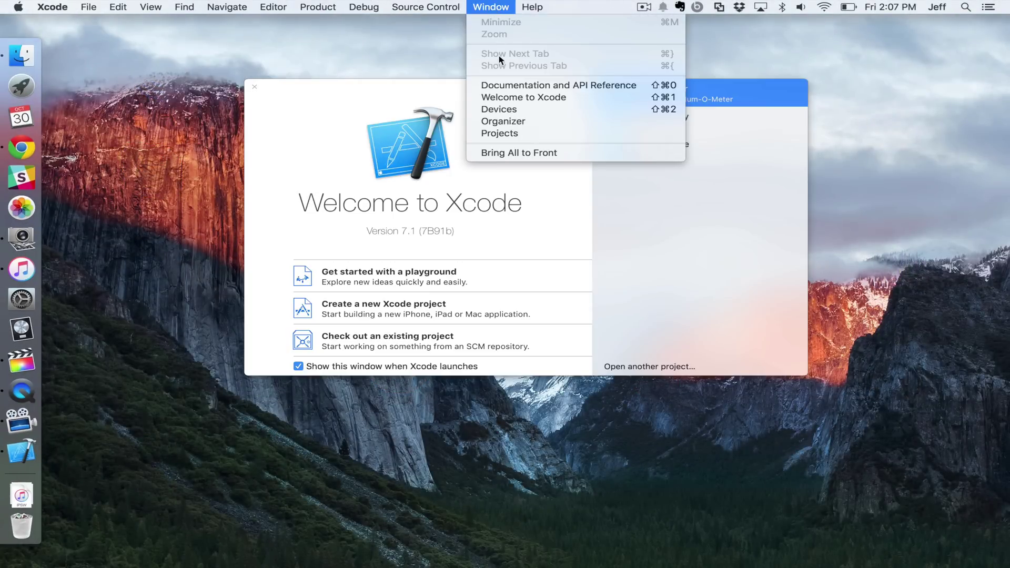
click(513, 111)
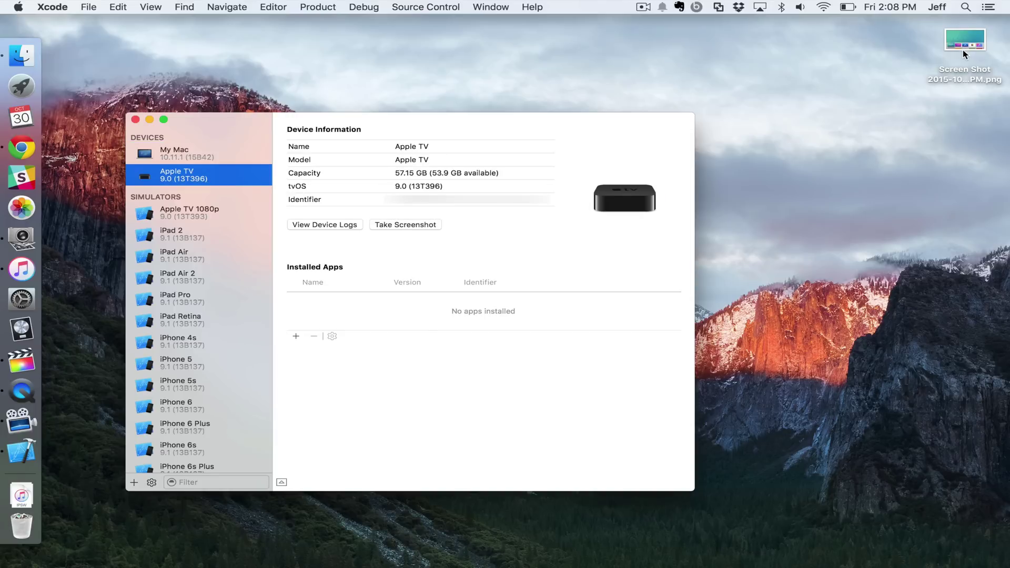
click(963, 50)
key(space)
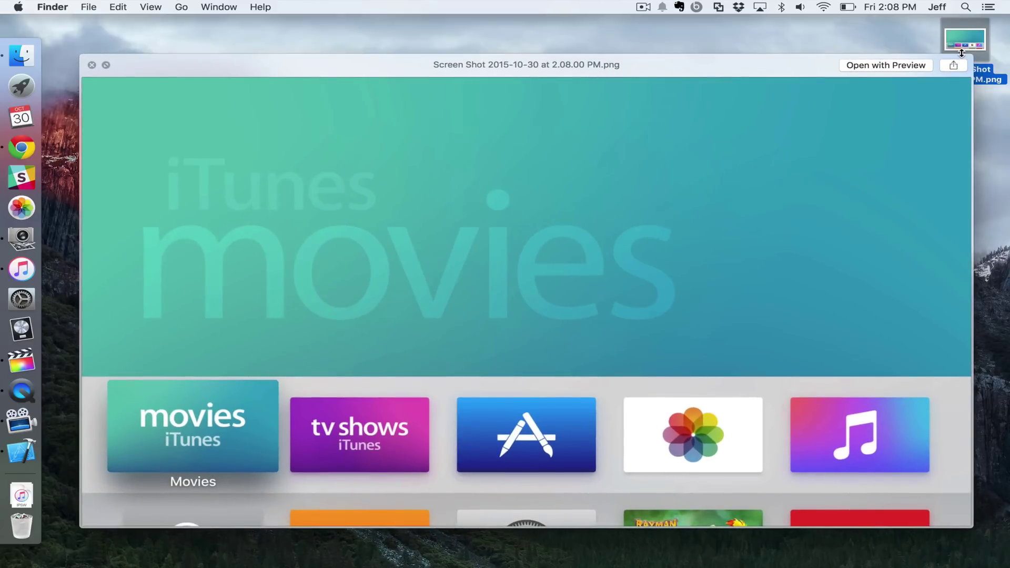
key(space)
key(super+i)
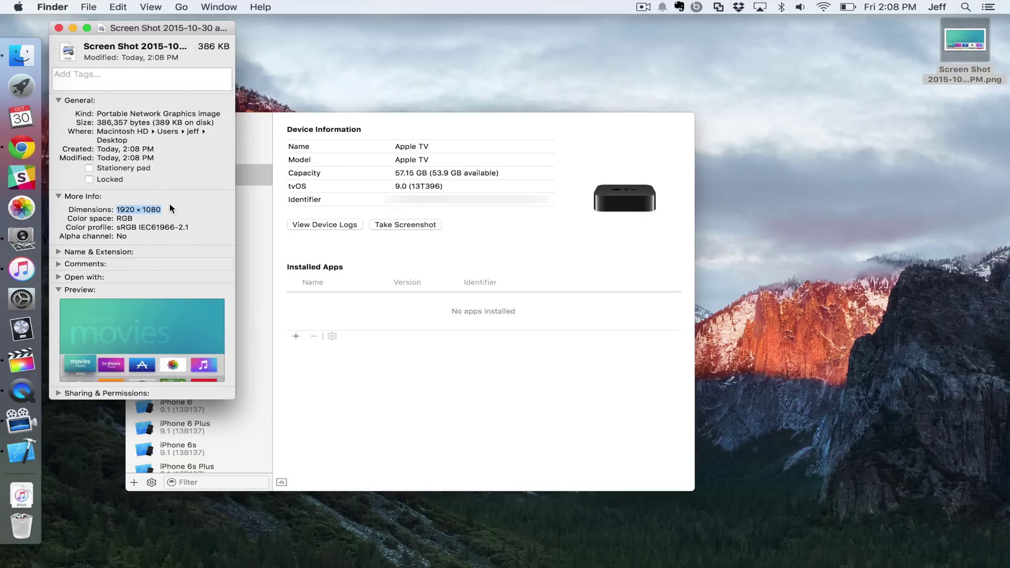
click(59, 29)
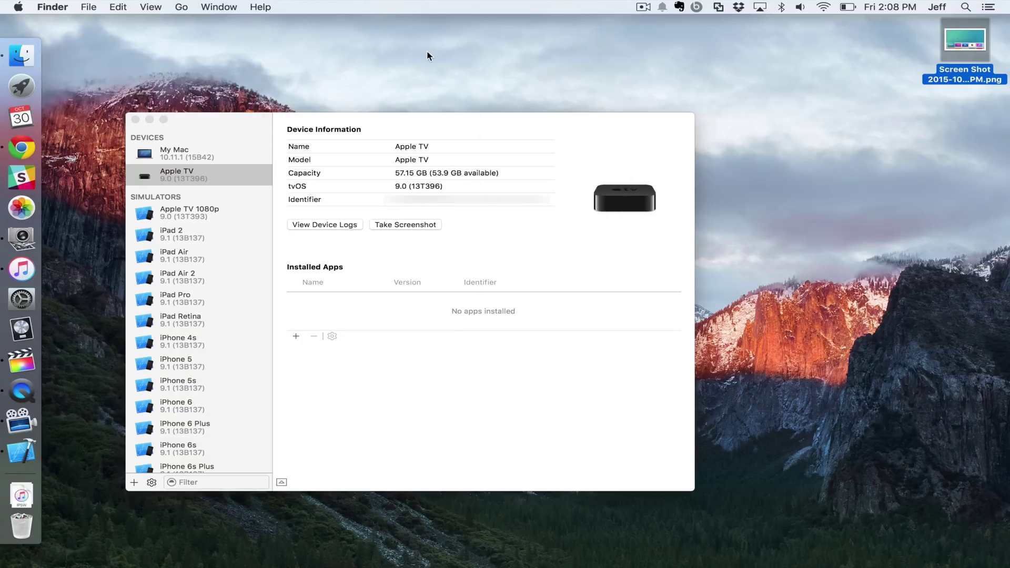